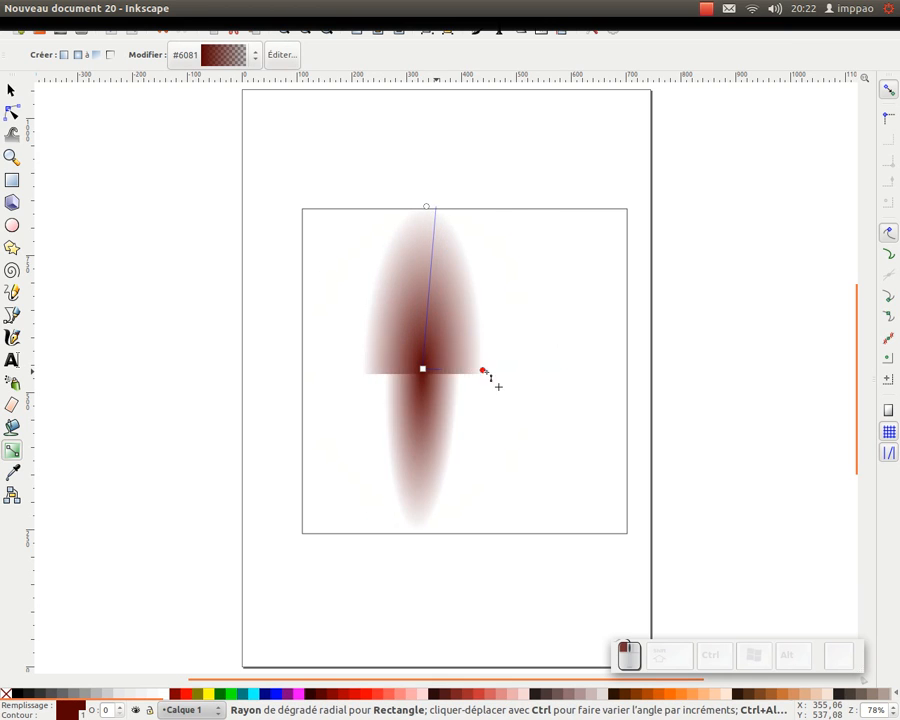
Move the radial gradient's centre near the middle of the square and enable snapping to bounding box edge midpoints and centres.
left_click_drag(422, 370, 467, 377)
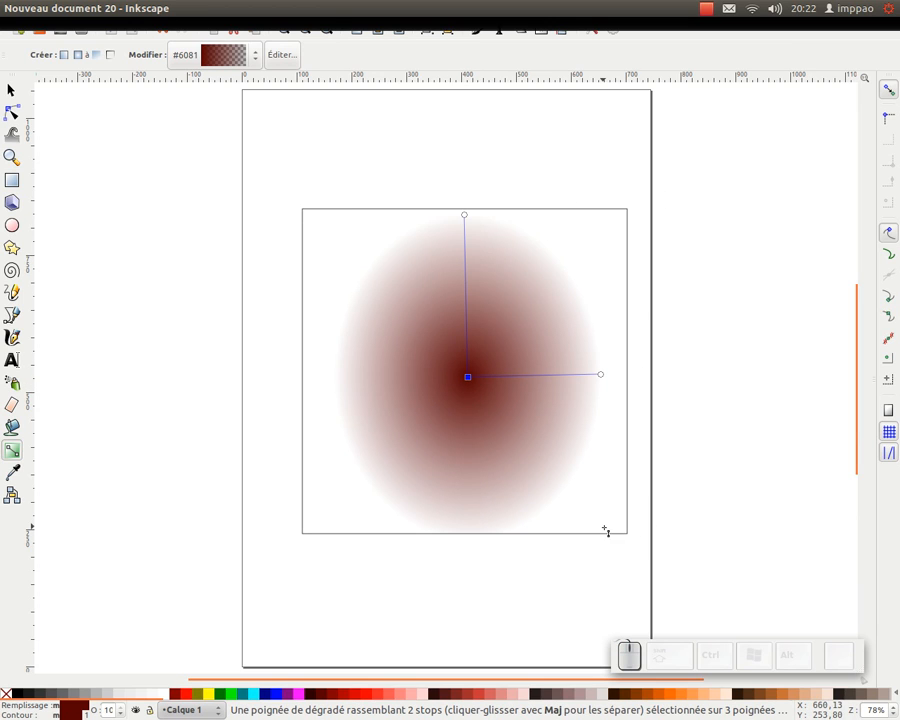
left_click(890, 91)
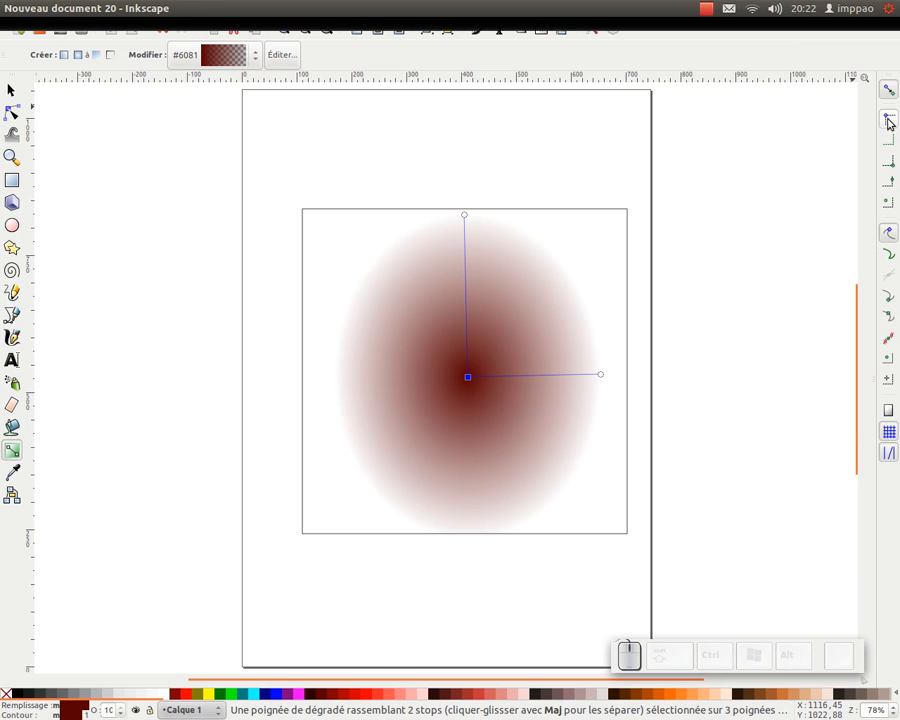
left_click(887, 119)
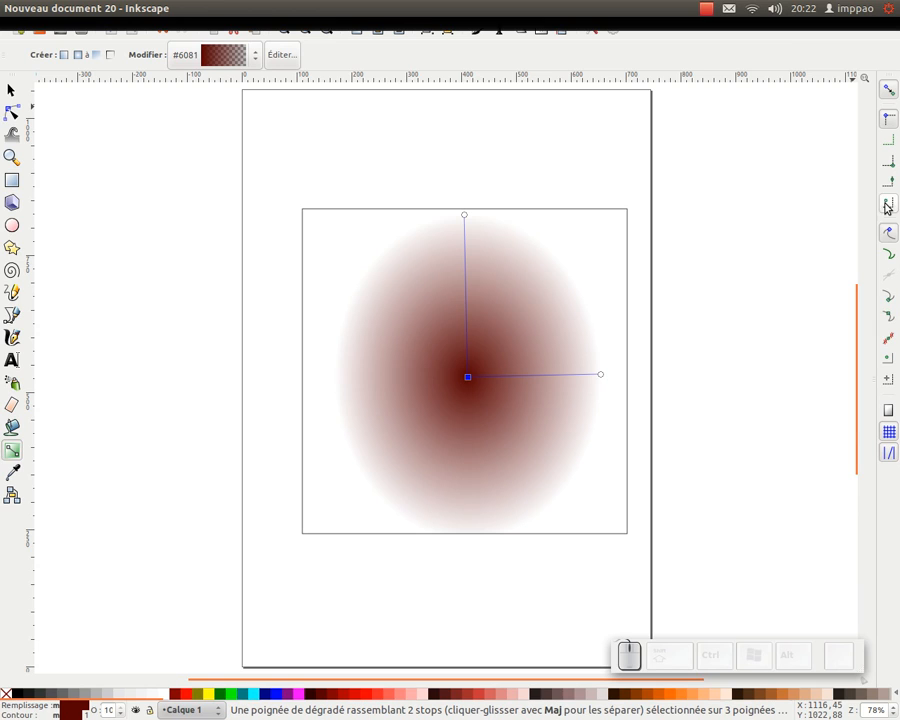
left_click(889, 205)
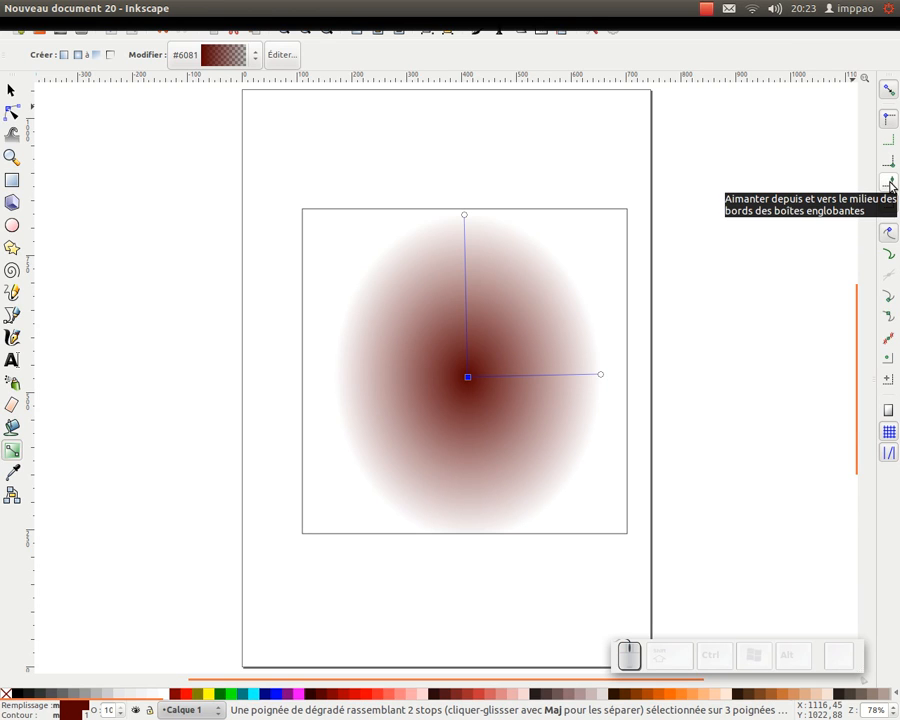
left_click(889, 185)
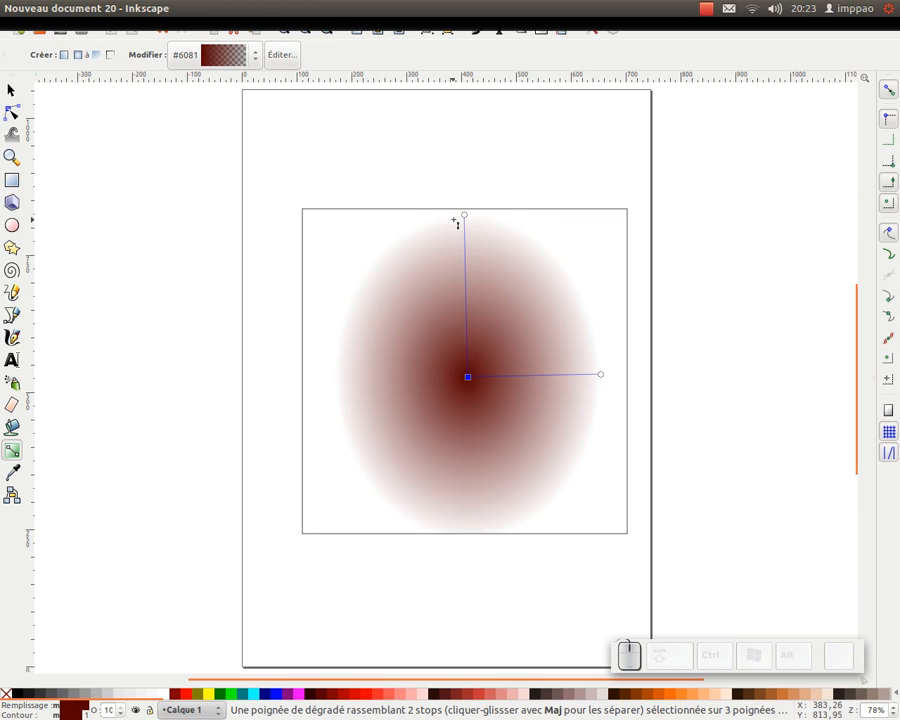
Snap the gradient's centre to the square's centre and its two radius handles to the midpoints of the top and right edges.
left_click_drag(467, 377, 470, 372)
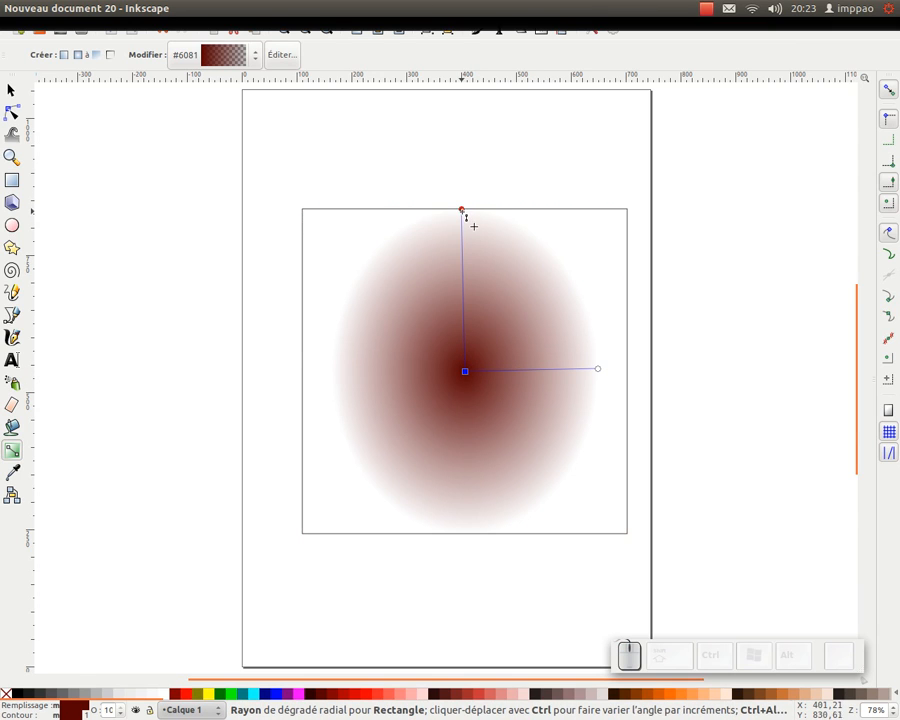
left_click_drag(467, 216, 470, 213)
left_click_drag(603, 374, 630, 380)
Remove the stroke from the gradient square and deselect it.
mouse_move(2, 60)
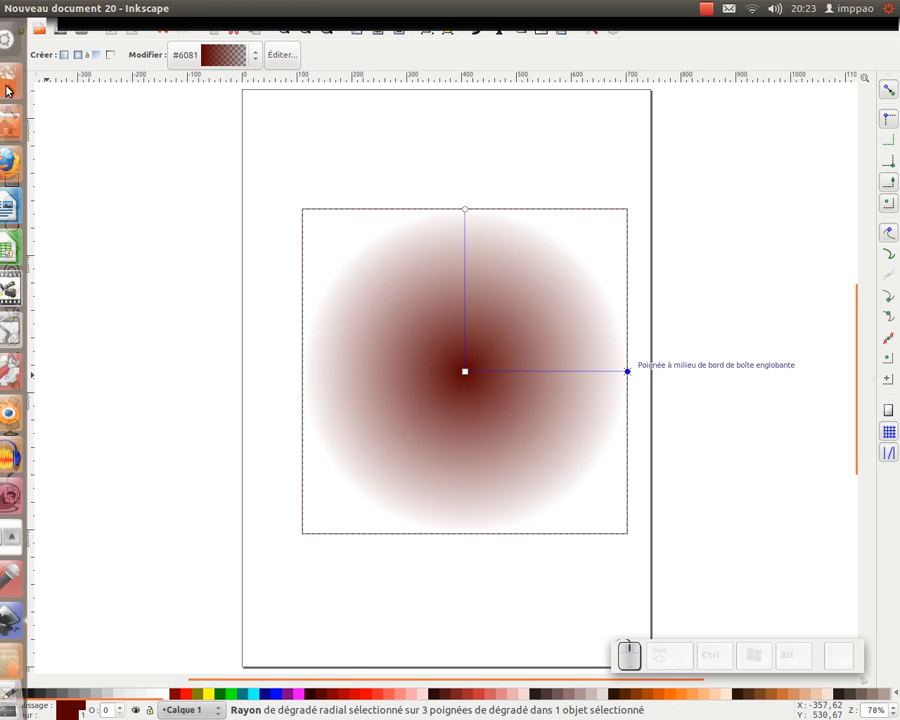
left_click(11, 91)
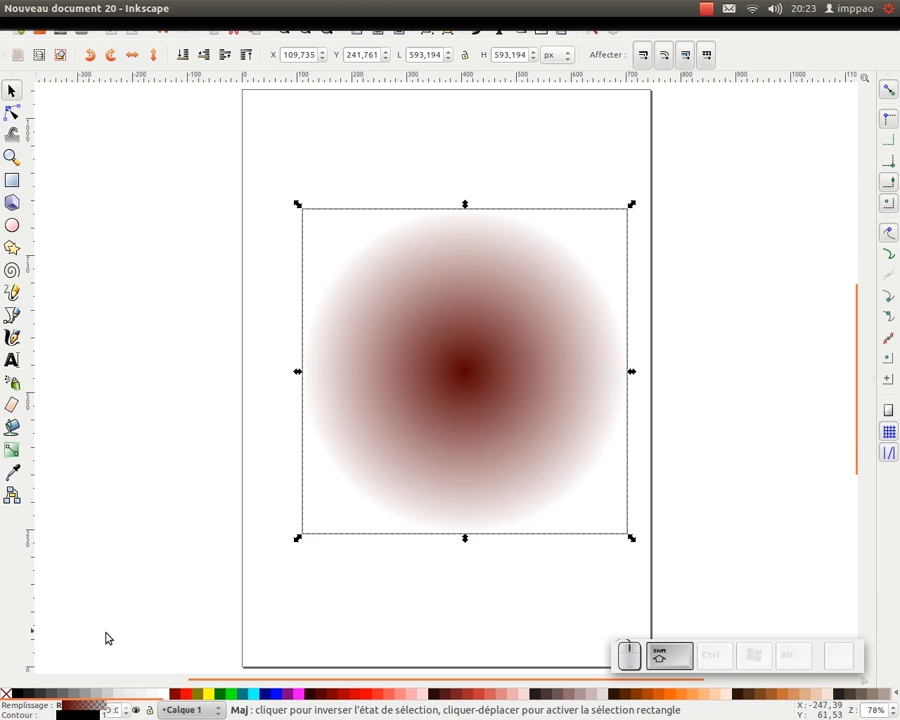
left_click(6, 693, "shift")
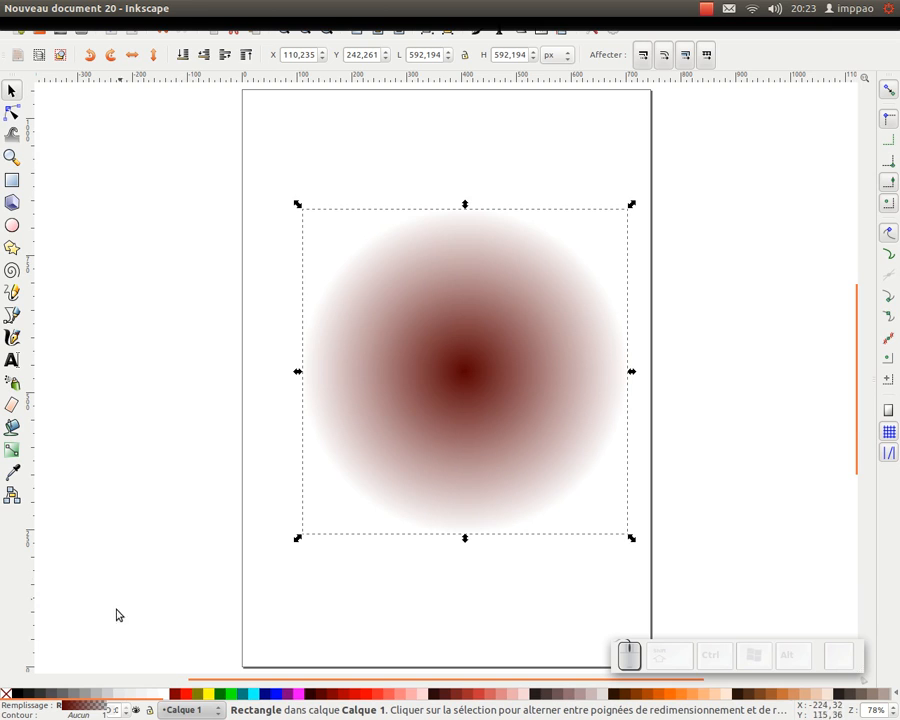
right_click(88, 714)
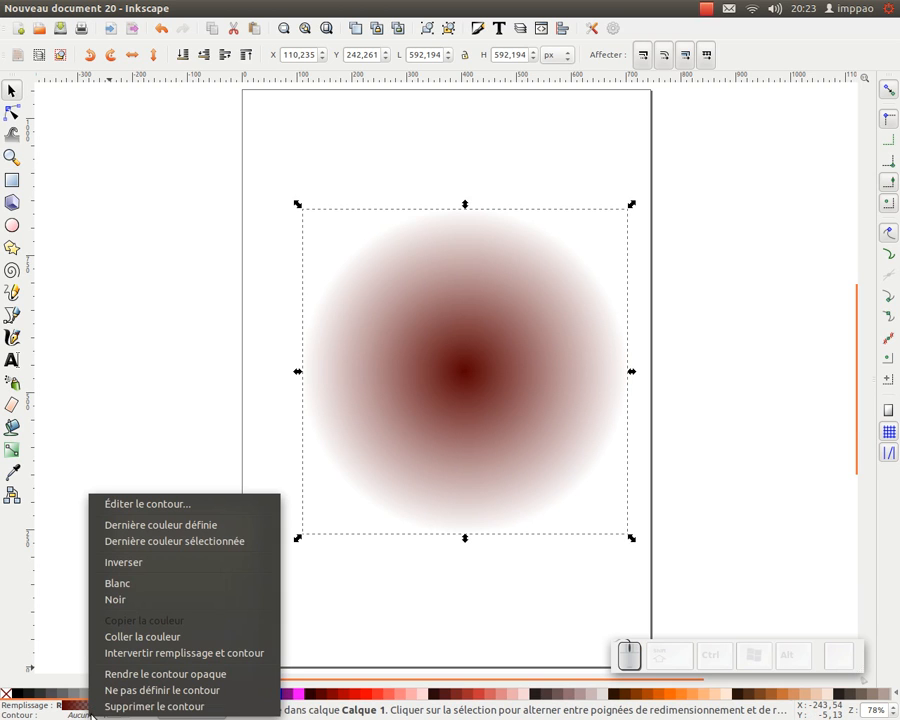
left_click(121, 707)
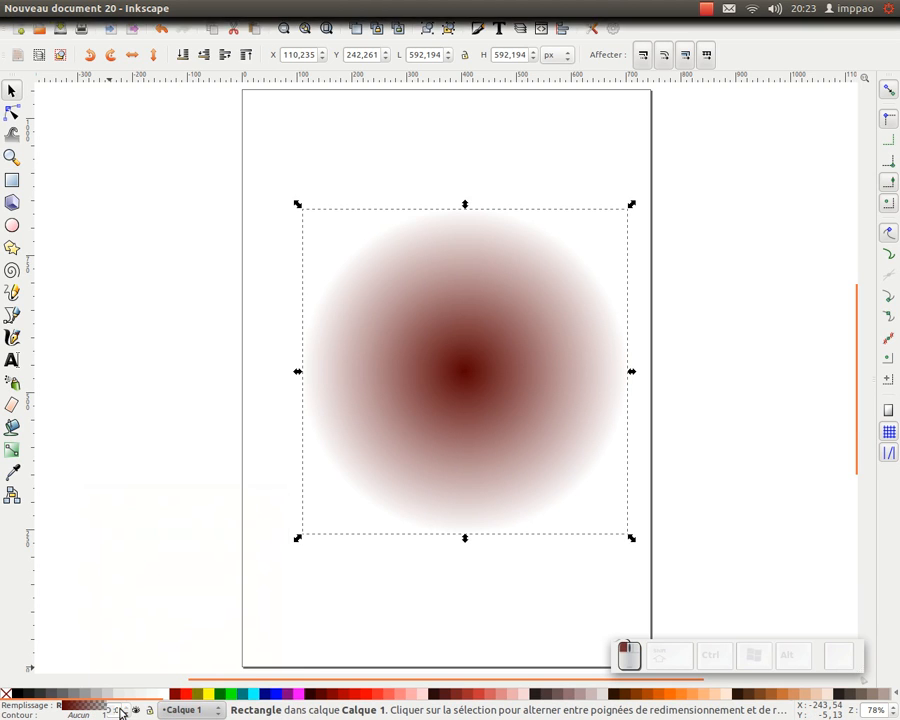
left_click(203, 342)
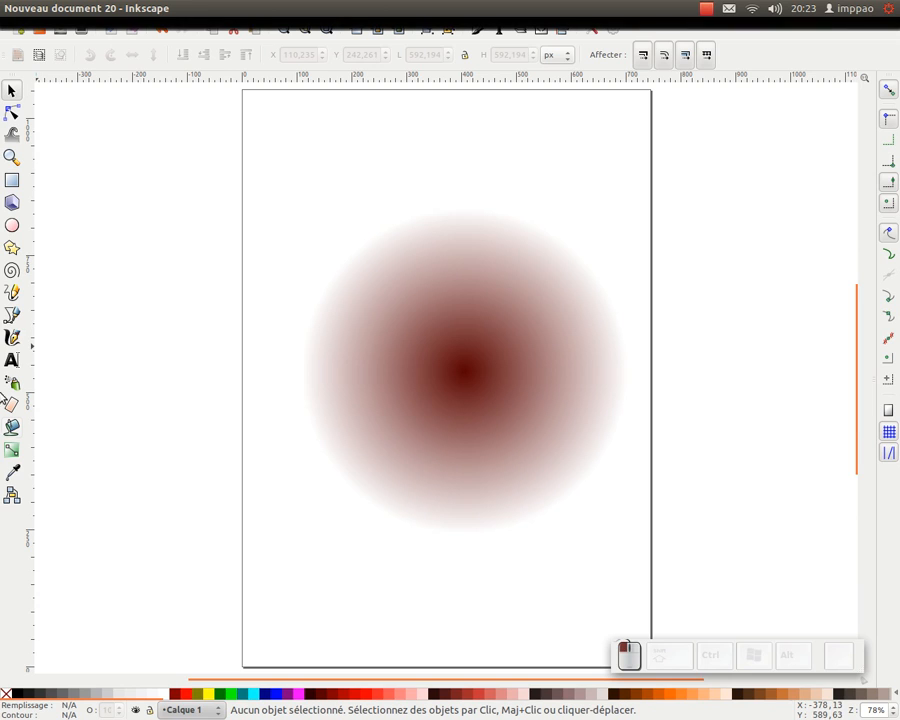
Separate the radial gradient's focus from its centre and place it near the circle's lower-right edge.
left_click(12, 452)
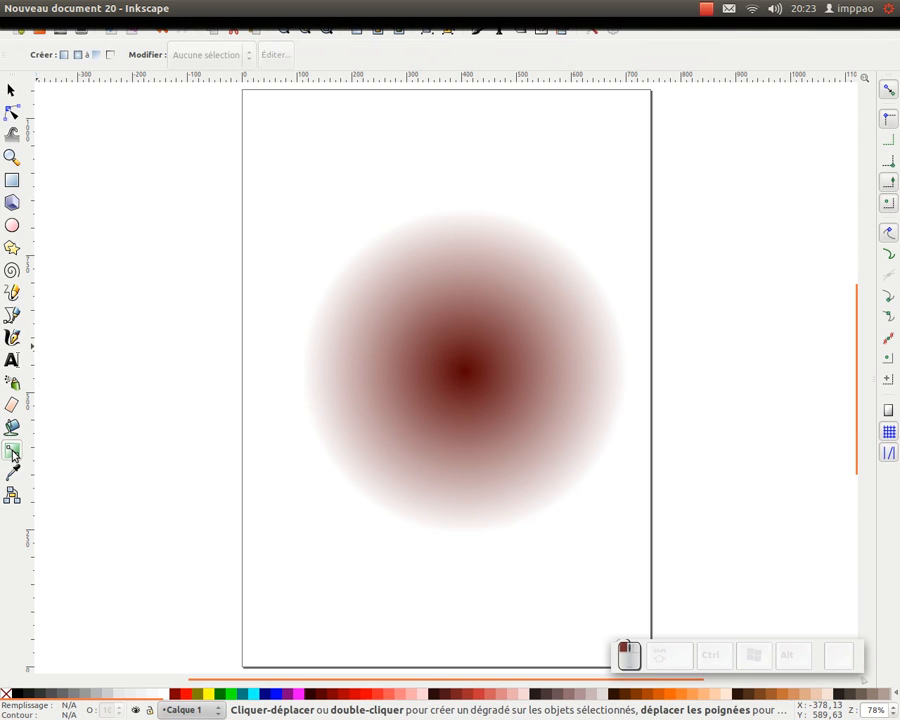
left_click(472, 386)
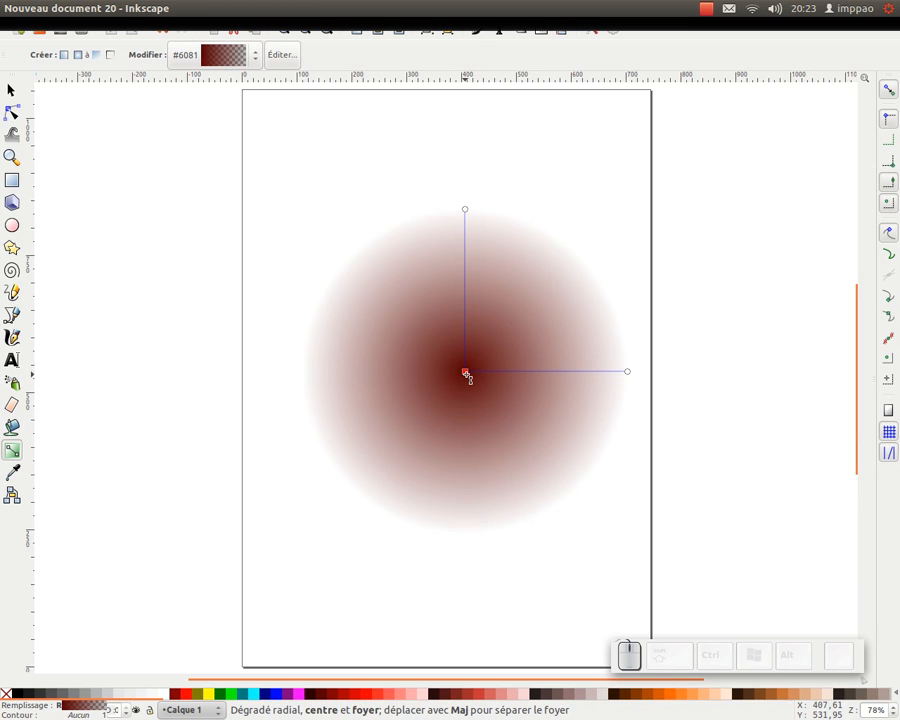
left_click_drag(467, 376, 583, 436)
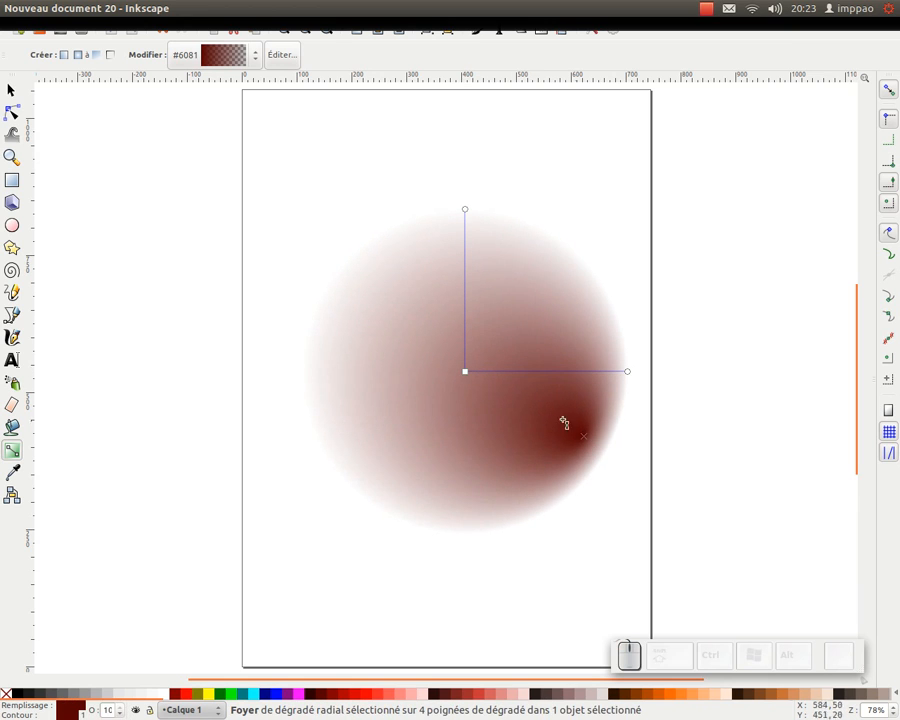
Move the gradient square past the page's left edge, duplicate it and place the copy on the page at about X 96, Y 331 px.
key("s")
left_click_drag(428, 381, 142, 311)
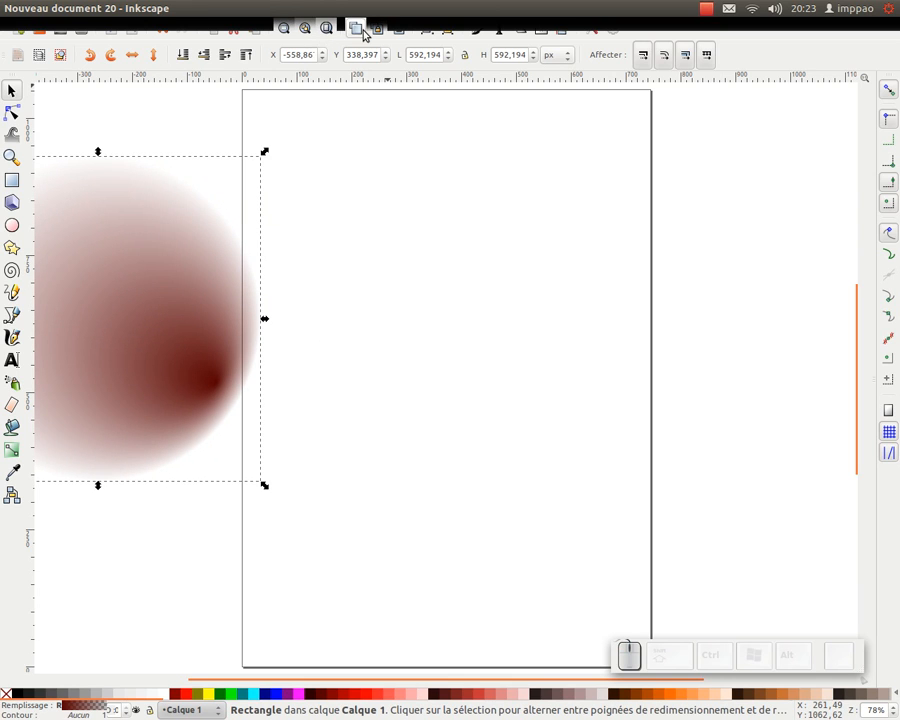
left_click_drag(191, 324, 512, 332)
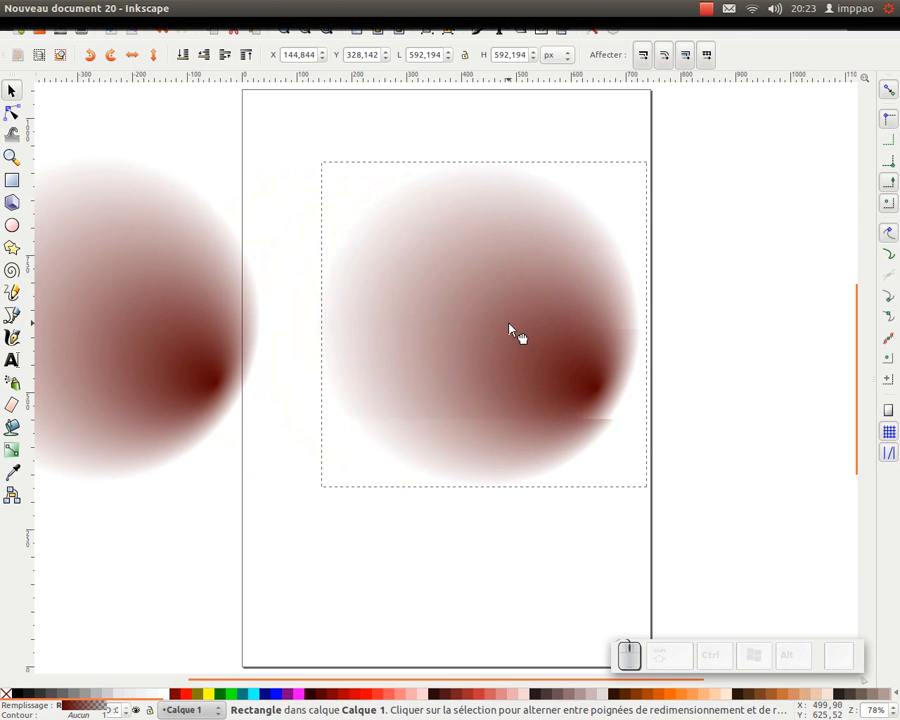
Set the copy's radial gradient fill to repeat with the réflection option.
left_click(478, 30)
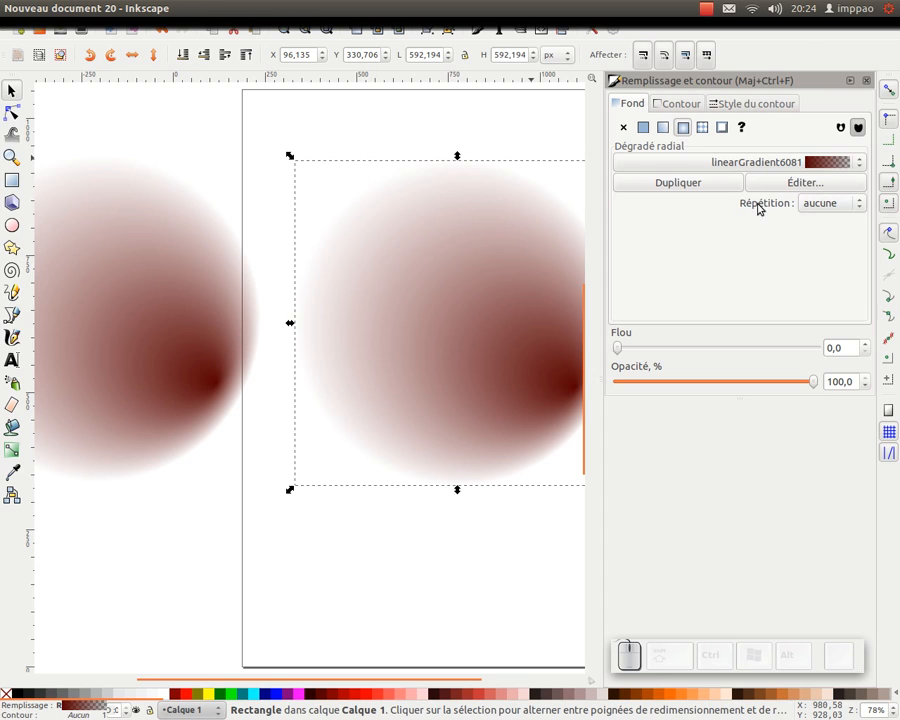
left_click(818, 205)
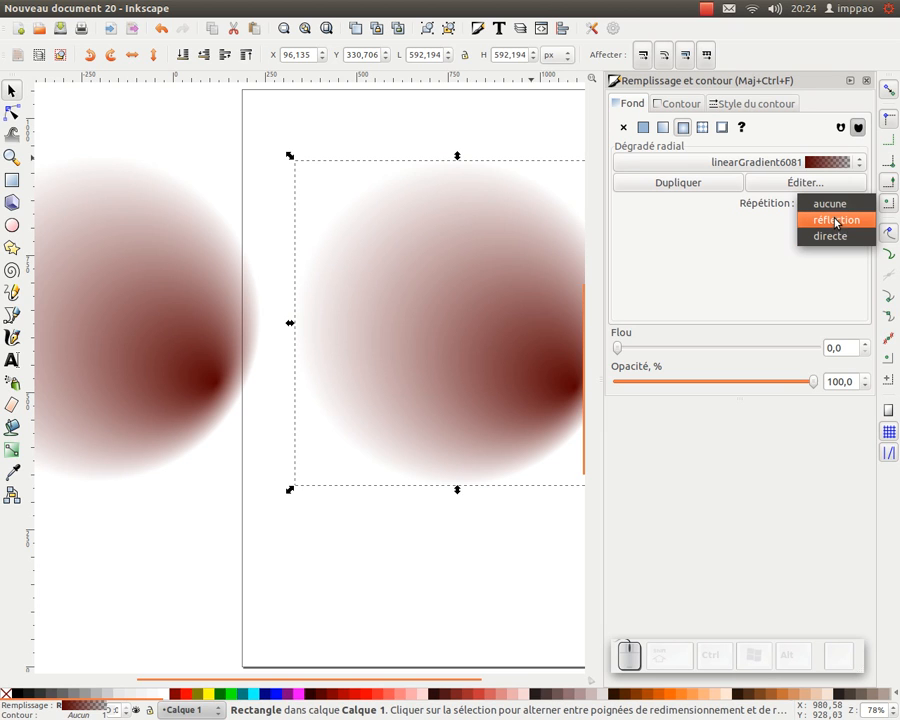
left_click(836, 221)
Shrink the reflected gradient's radii to a small ellipse around its centre and move the focus to the ellipse's upper right.
left_click_drag(522, 281, 422, 275)
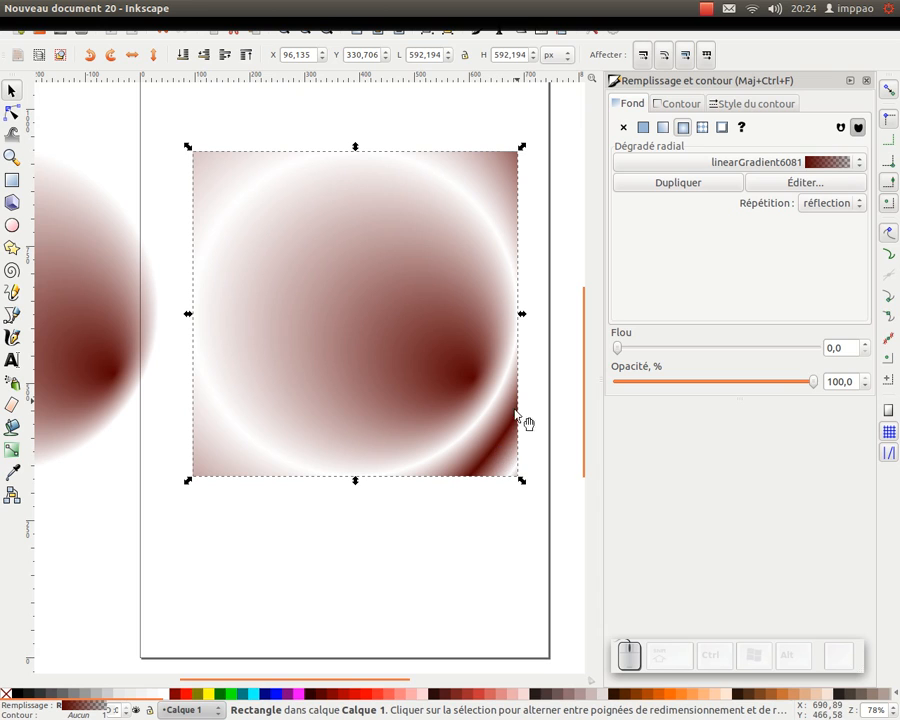
left_click(12, 451)
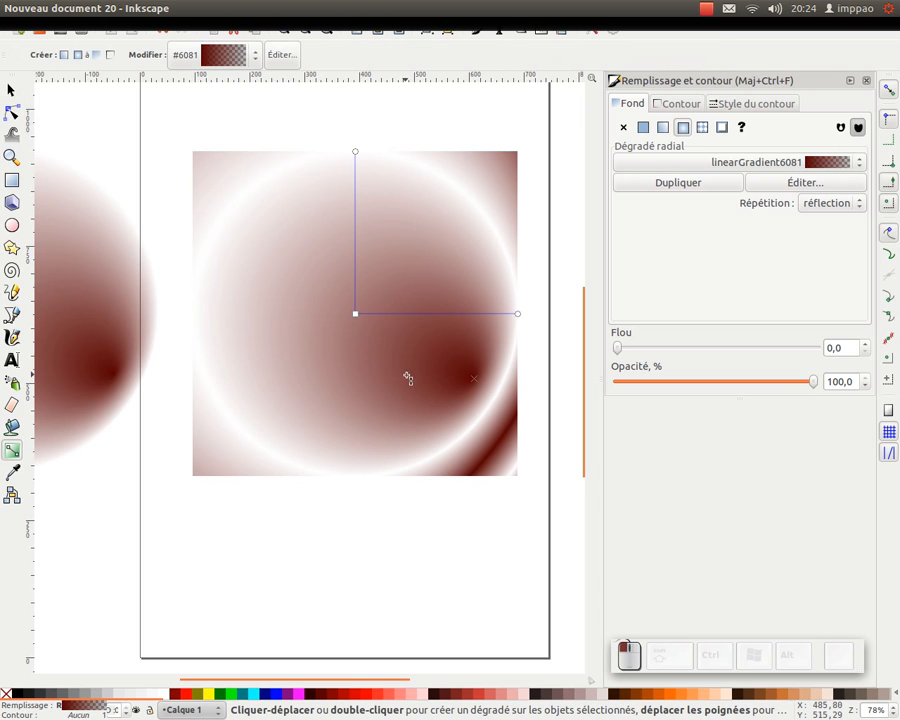
left_click(356, 315)
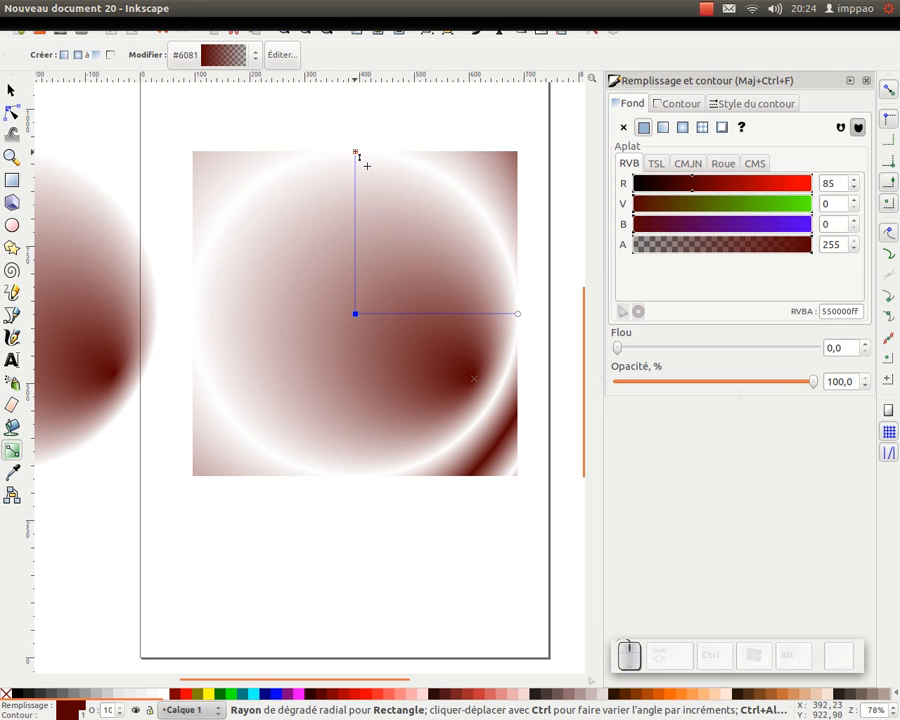
left_click_drag(356, 153, 355, 297)
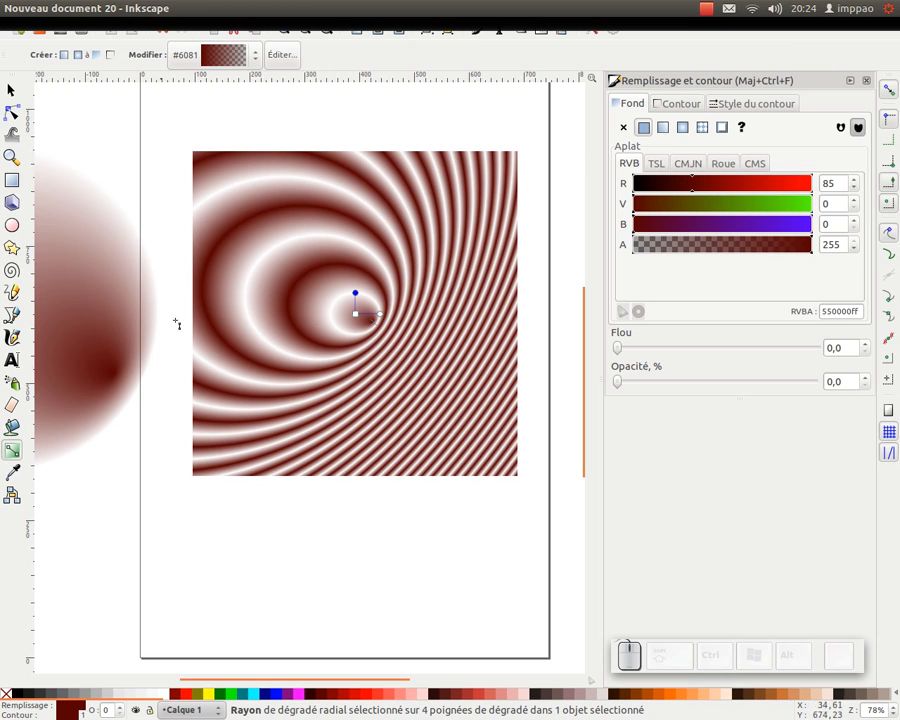
mouse_move(370, 314)
left_mouse_down()
mouse_move(357, 257)
mouse_move(364, 315)
mouse_move(404, 321)
mouse_move(375, 297)
left_mouse_up()
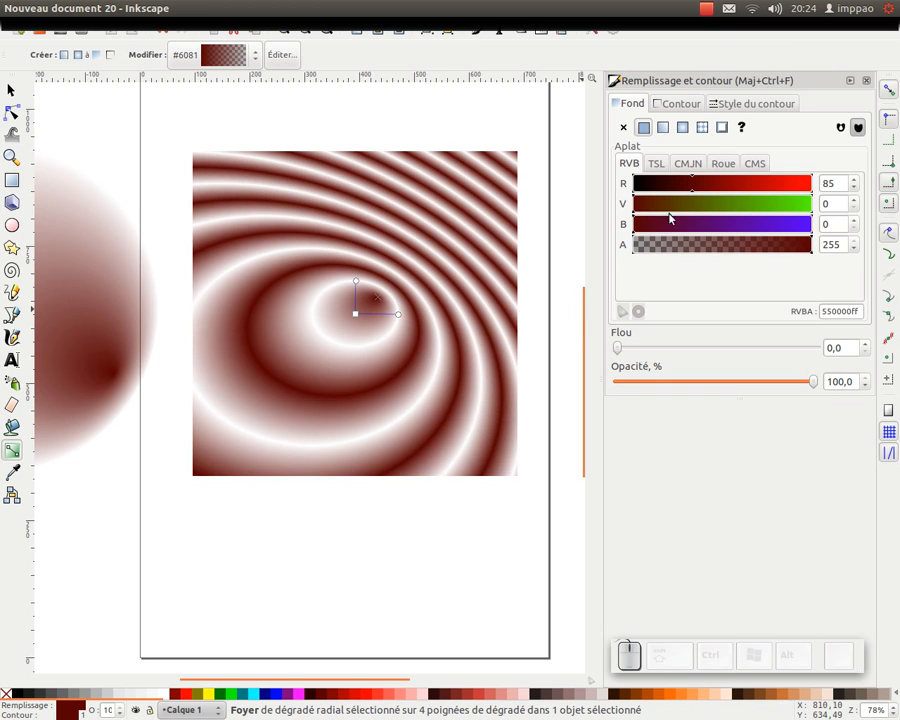
Try the directe repetition on the square's radial gradient and restore réflection.
left_click(683, 130)
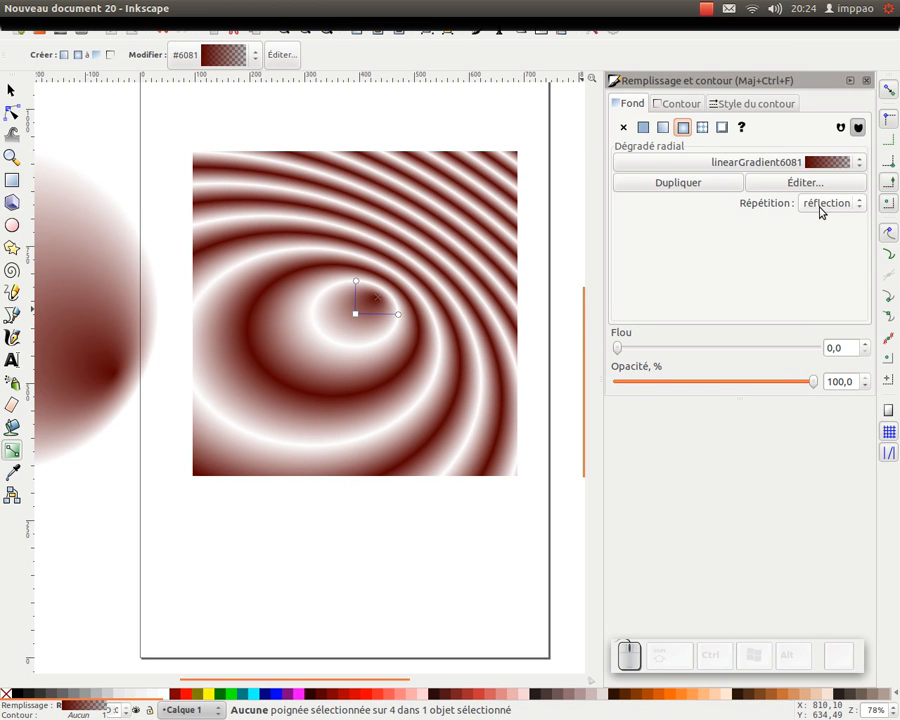
left_click(820, 208)
left_click(822, 221)
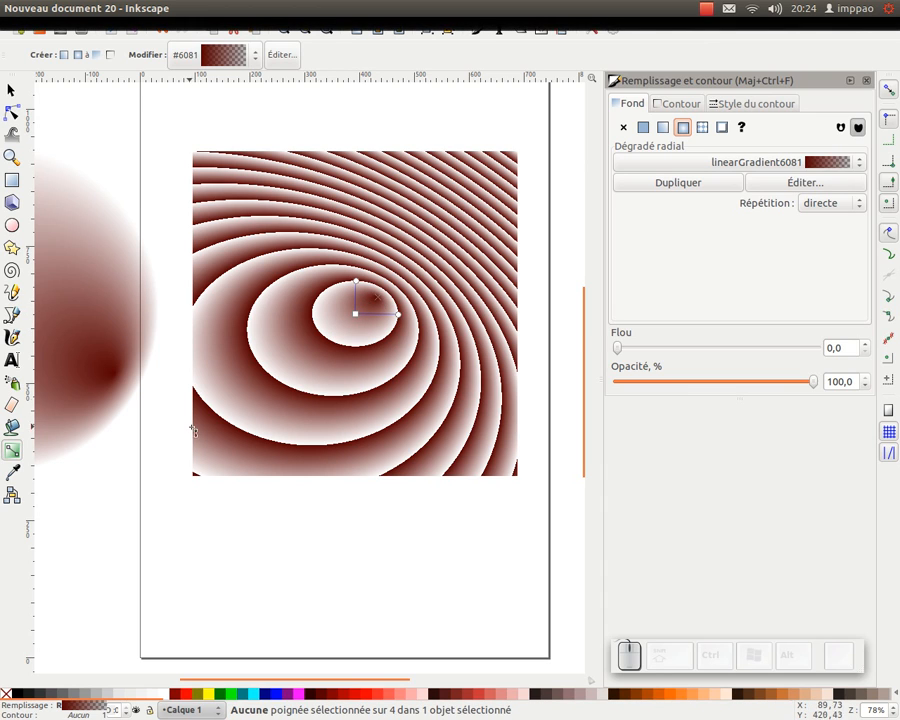
left_click(824, 209)
left_click(830, 188)
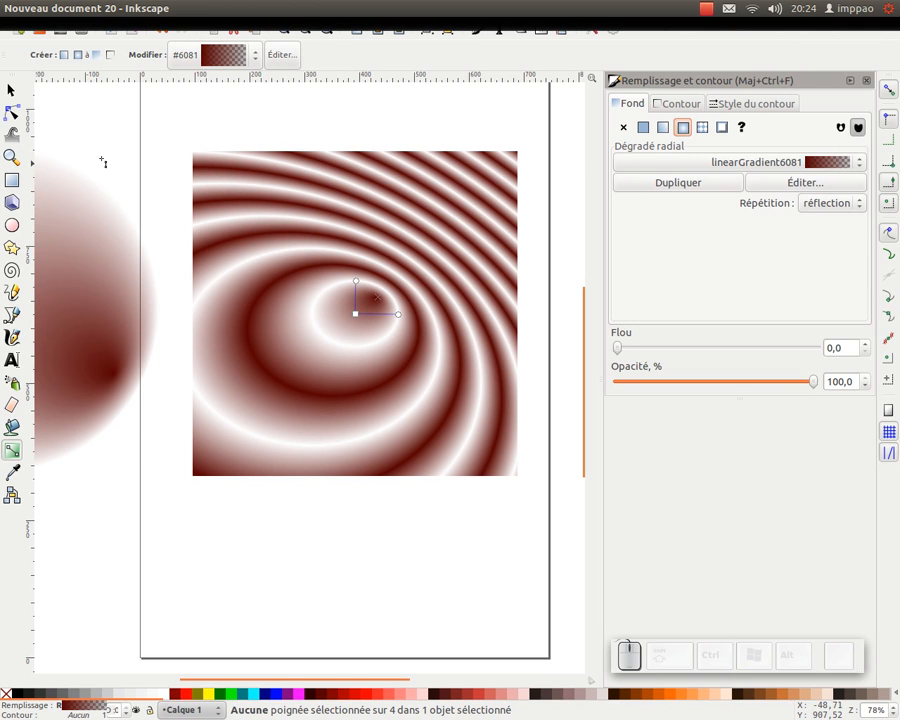
Collapse the Fill and Stroke dialog and deselect the striped square.
left_click(14, 91)
scroll(336, 250, "right", 2)
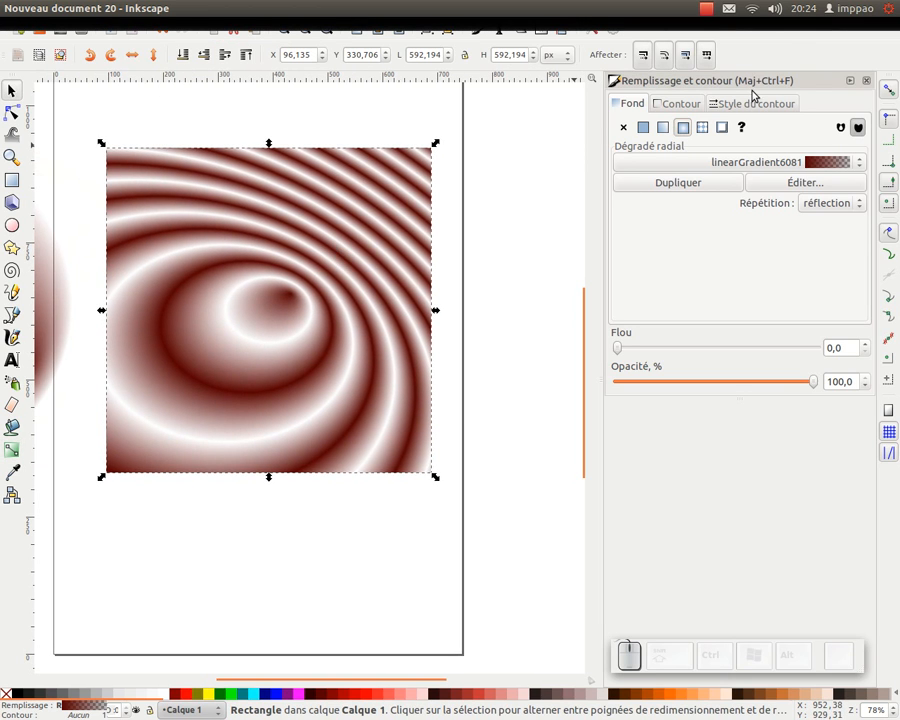
left_click(850, 81)
left_click(518, 290)
Clone the striped square and place the clone to the right of the page at about X 852, Y 323 px.
scroll(518, 290, "right", 1)
left_click(250, 307)
left_click(378, 28)
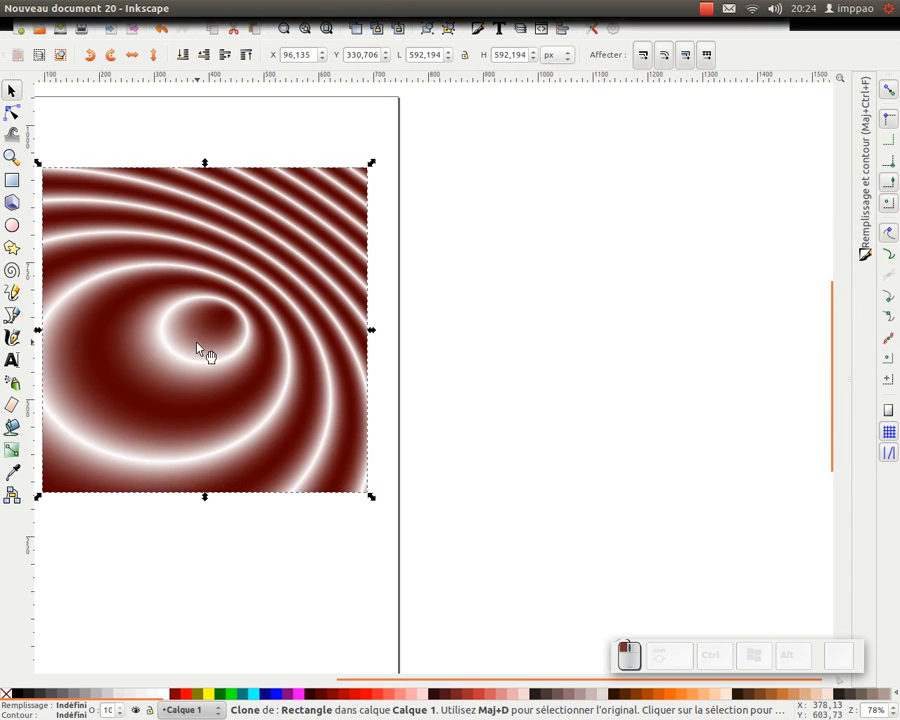
mouse_move(239, 349)
left_mouse_down()
mouse_move(525, 365)
mouse_move(634, 345)
left_mouse_up()
Stack three successive clones on the cloned square, rotating each new one 90° clockwise.
left_click(376, 27)
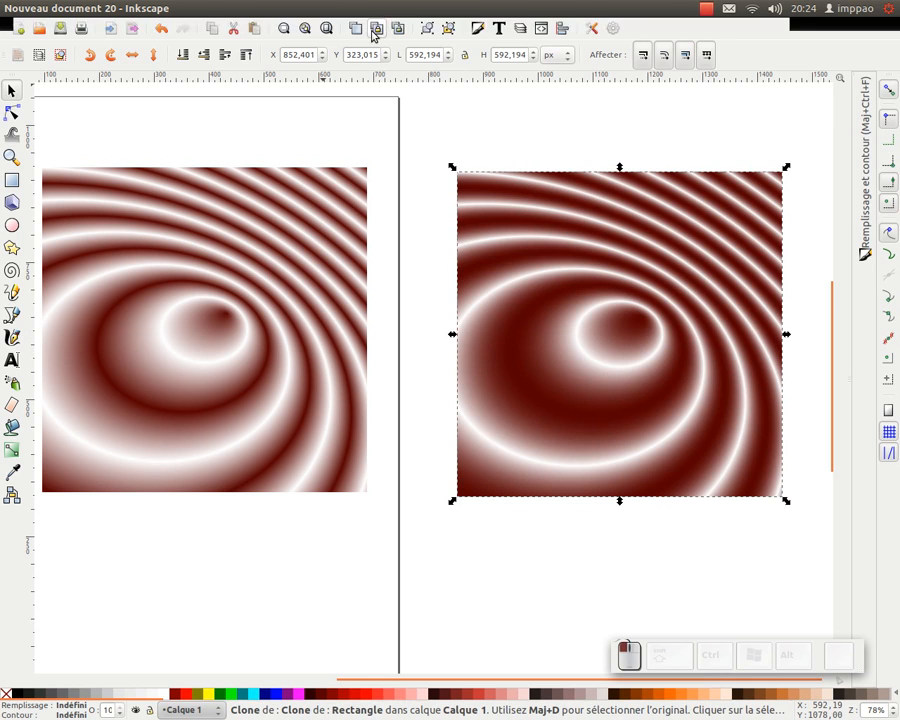
left_click(110, 56)
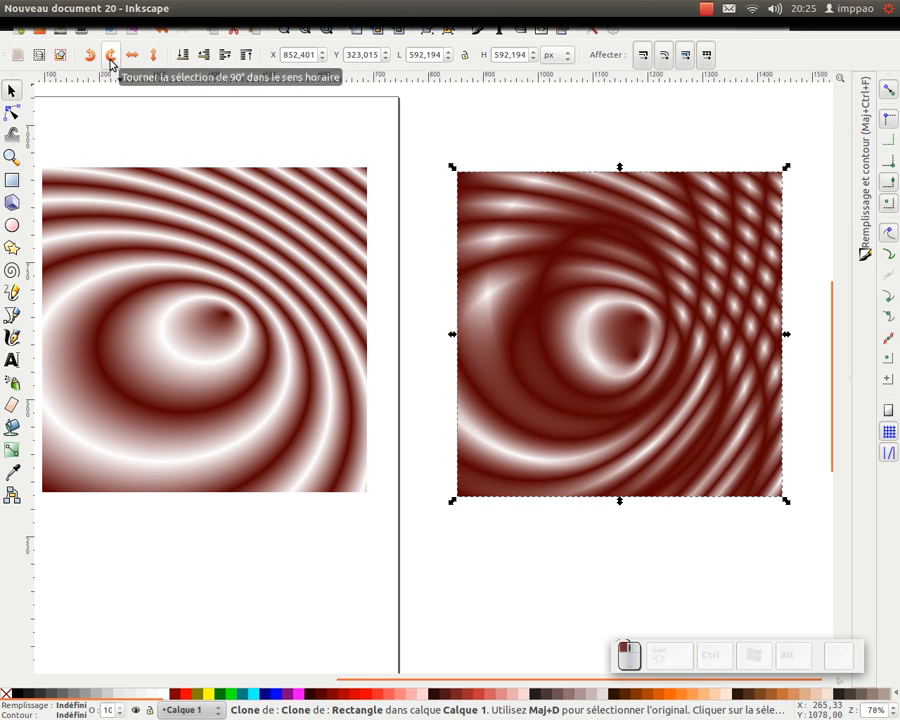
left_click(377, 28)
left_click(110, 56)
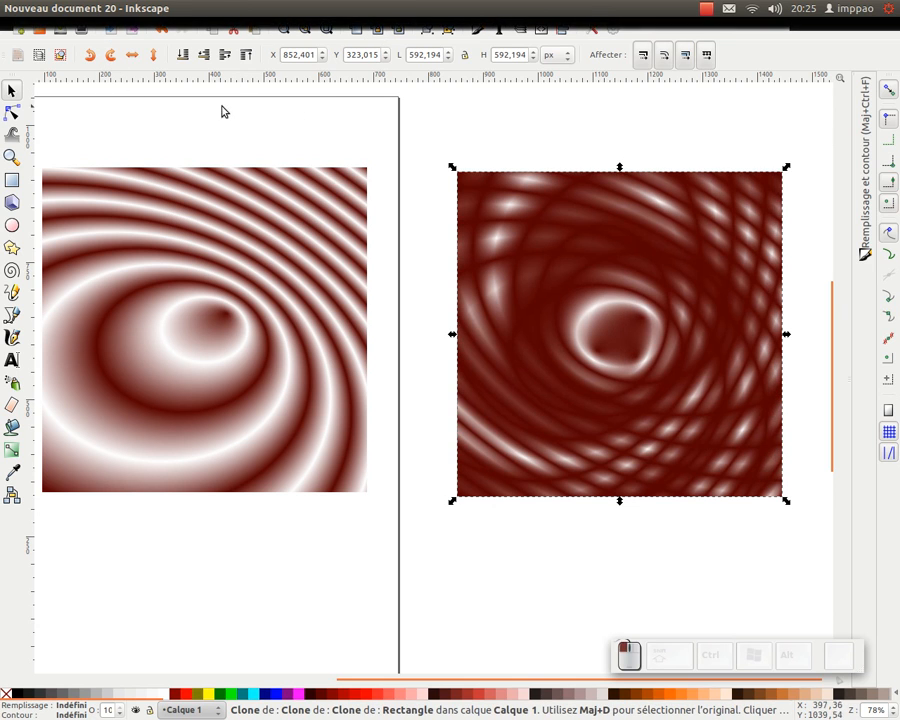
left_click(377, 28)
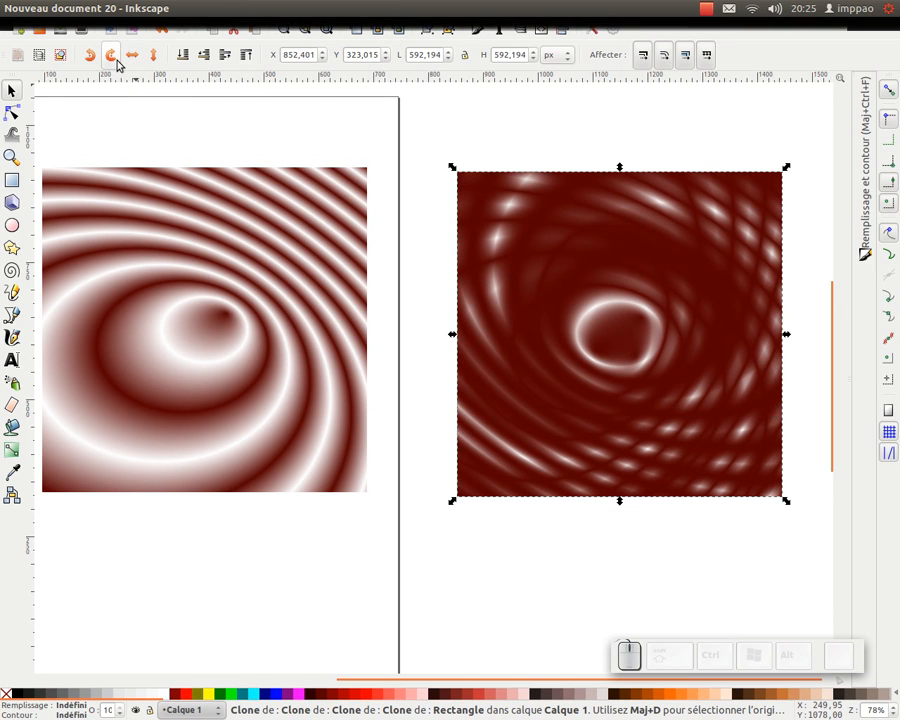
left_click(110, 56)
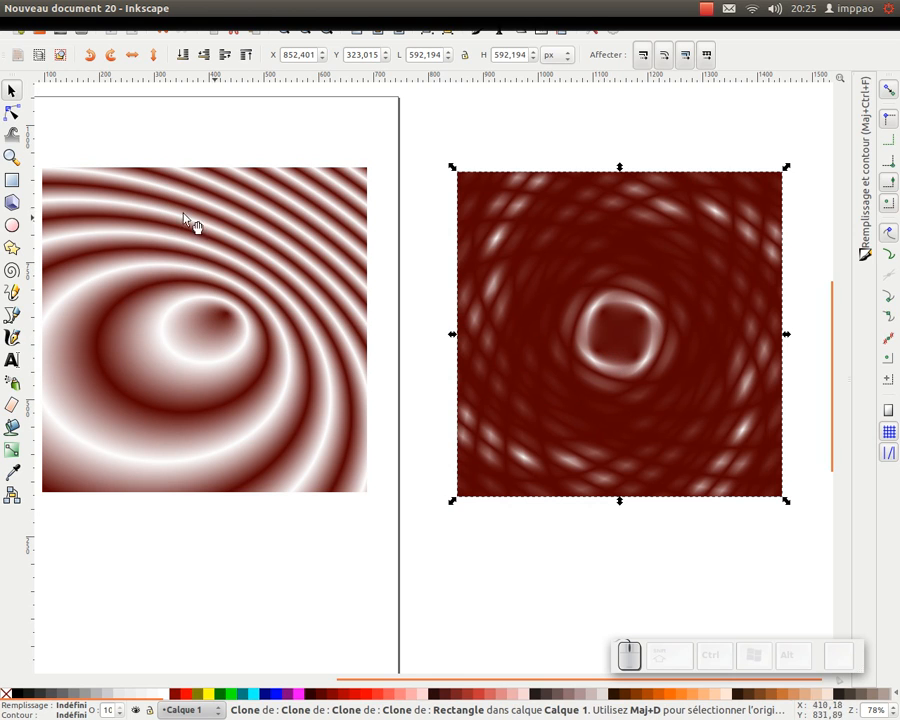
Move the original square's radial gradient centre to the square's lower-left area and lengthen its vertical radius.
left_click(211, 362)
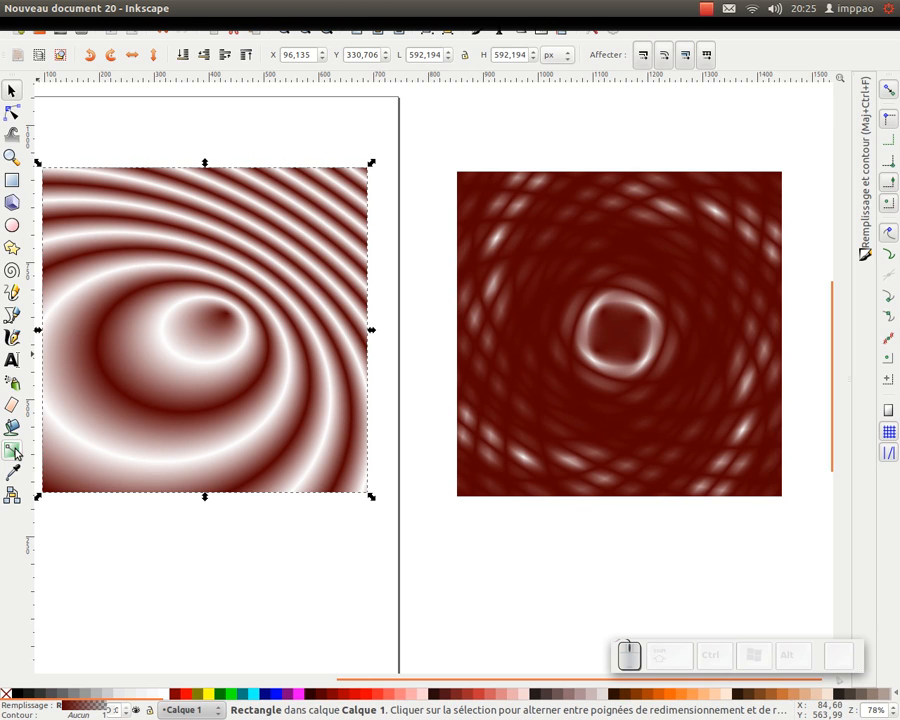
left_click(13, 452)
mouse_move(216, 332)
left_mouse_down()
mouse_move(170, 372)
mouse_move(125, 390)
mouse_move(112, 380)
mouse_move(105, 395)
left_mouse_up()
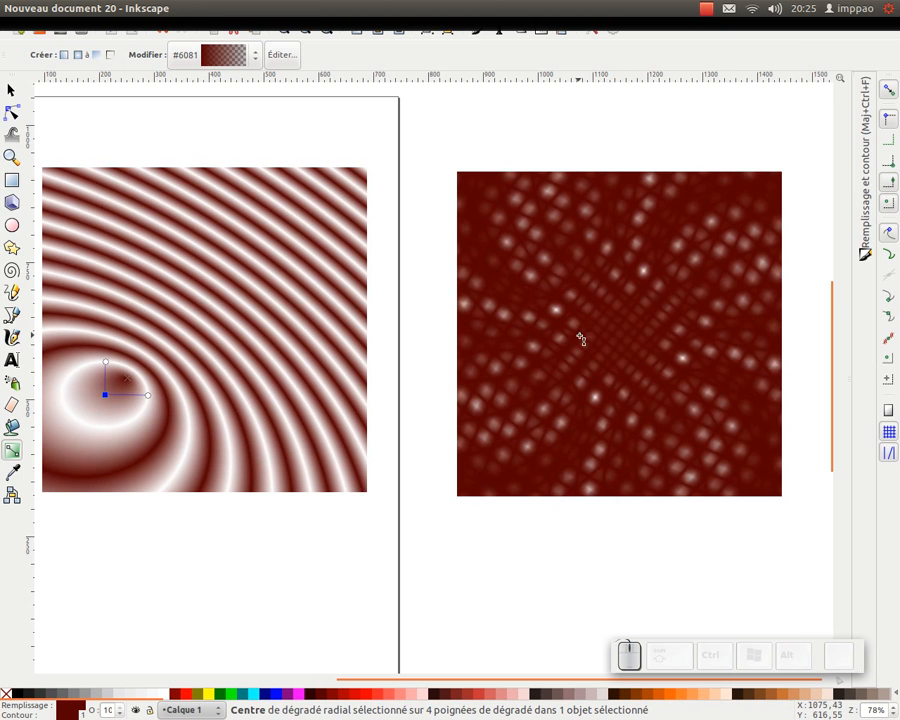
left_click_drag(580, 339, 627, 330)
mouse_move(151, 384)
left_mouse_down()
mouse_move(168, 420)
mouse_move(161, 433)
mouse_move(167, 404)
left_mouse_up()
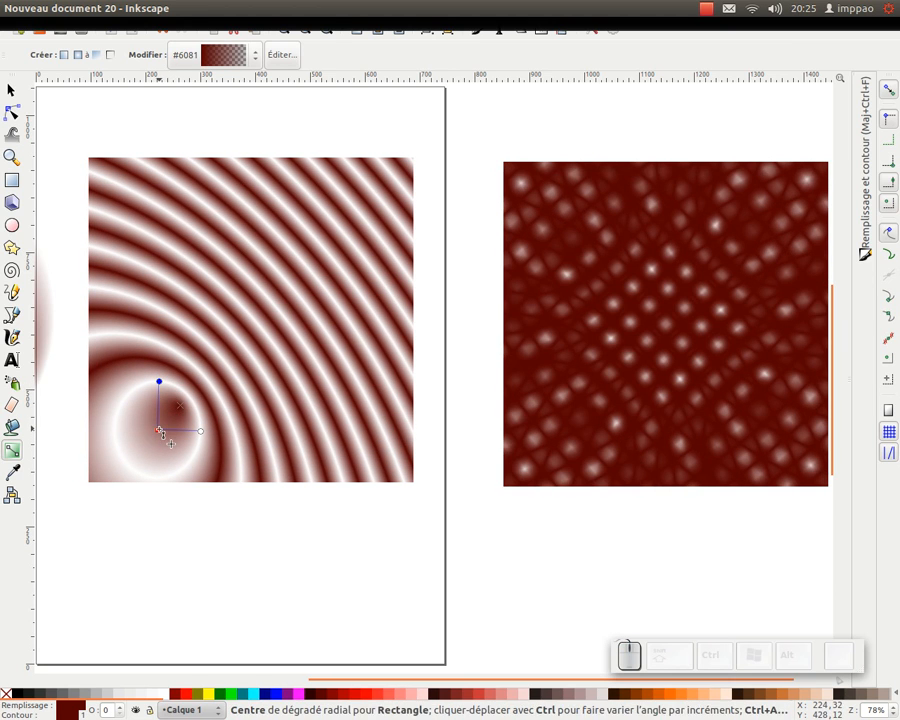
Recolour the centre stop of the square's radial gradient bright orange.
left_click(158, 430)
left_click(672, 700)
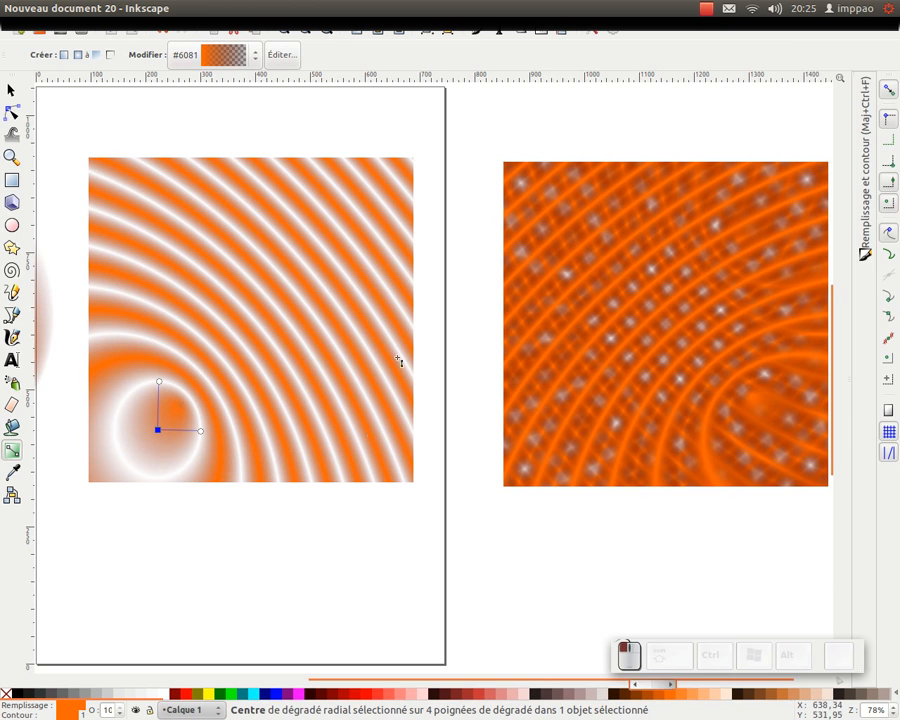
Try the colour #AA4400 on the gradient's outer stop and undo it.
left_click(200, 431)
left_click(652, 700)
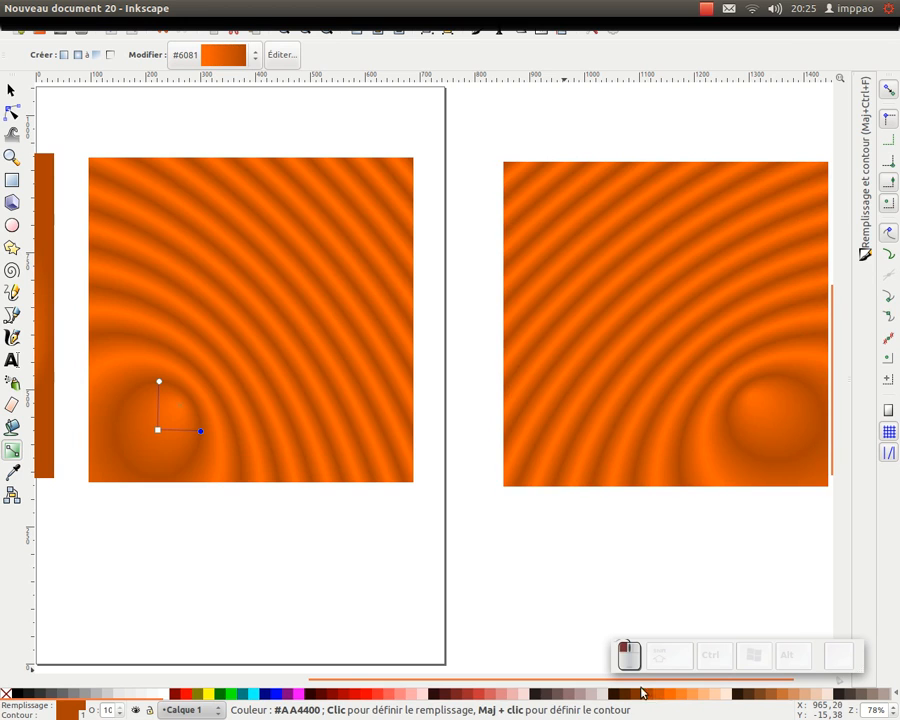
key("ctrl+z")
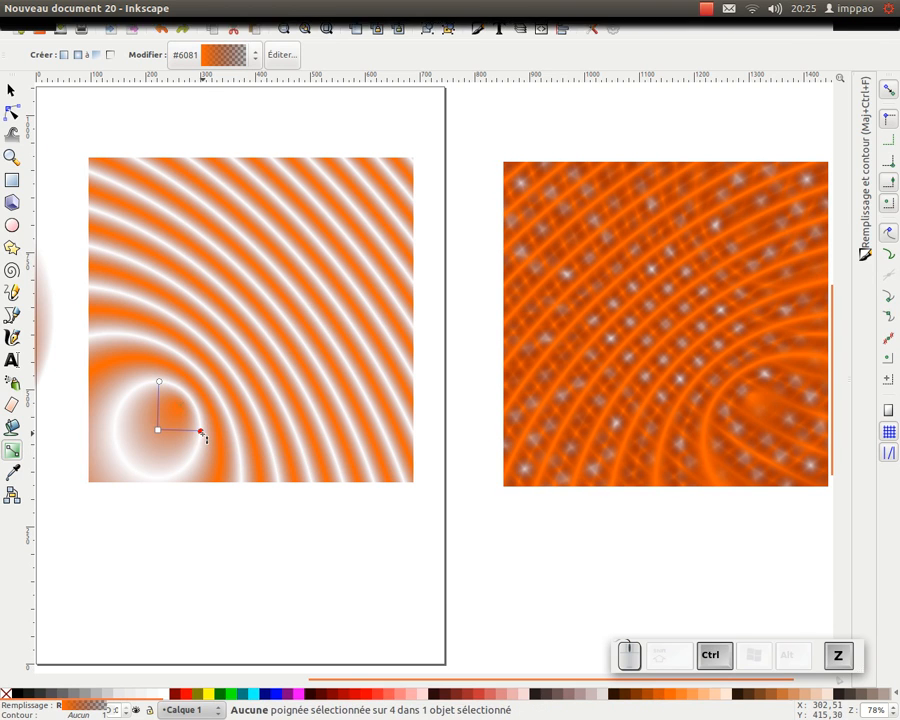
Add two intermediate stops to the radial gradient, colouring the outer one coral red and the inner one dark maroon.
left_click(200, 433)
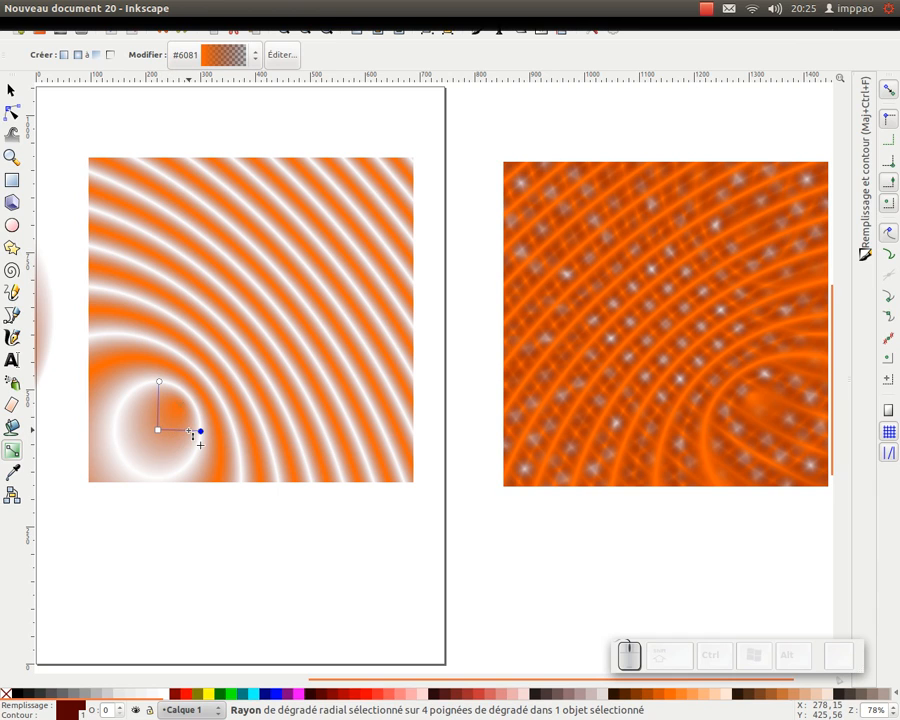
double_click(176, 431)
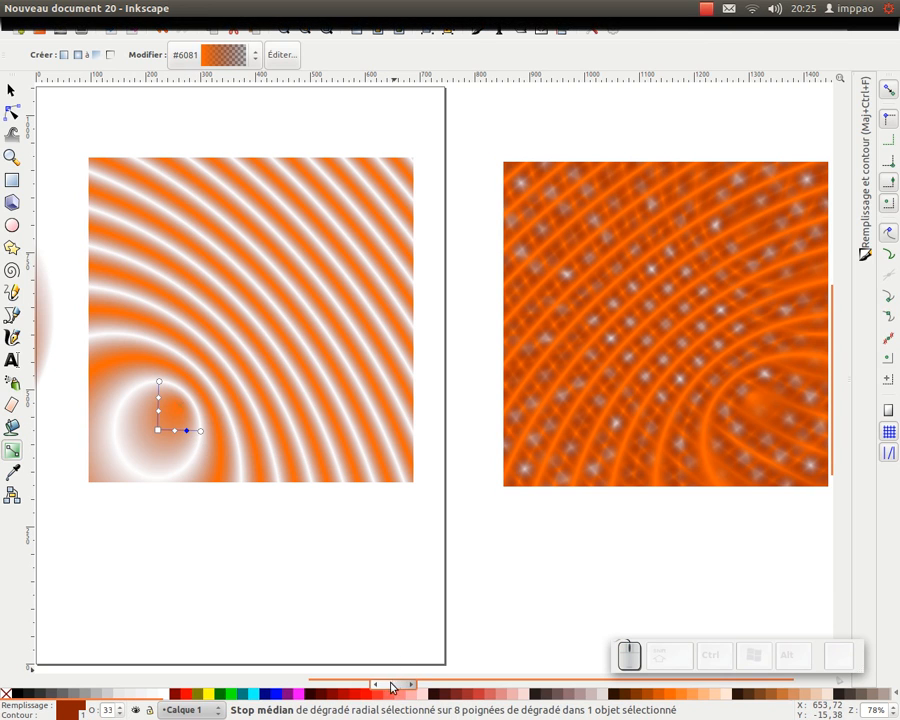
left_click(390, 690)
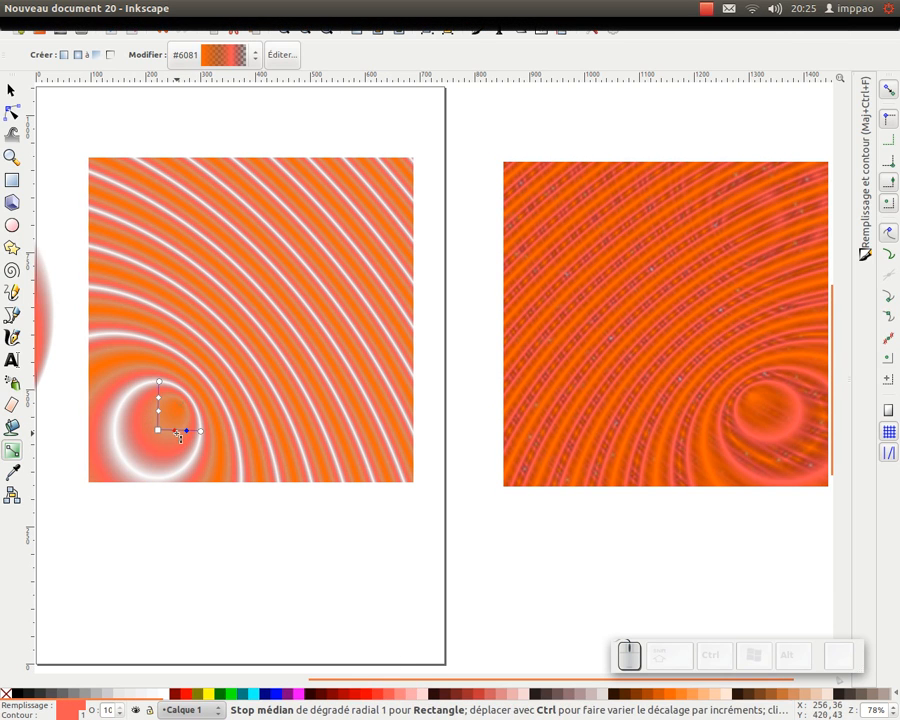
left_click(175, 430)
left_click(322, 693)
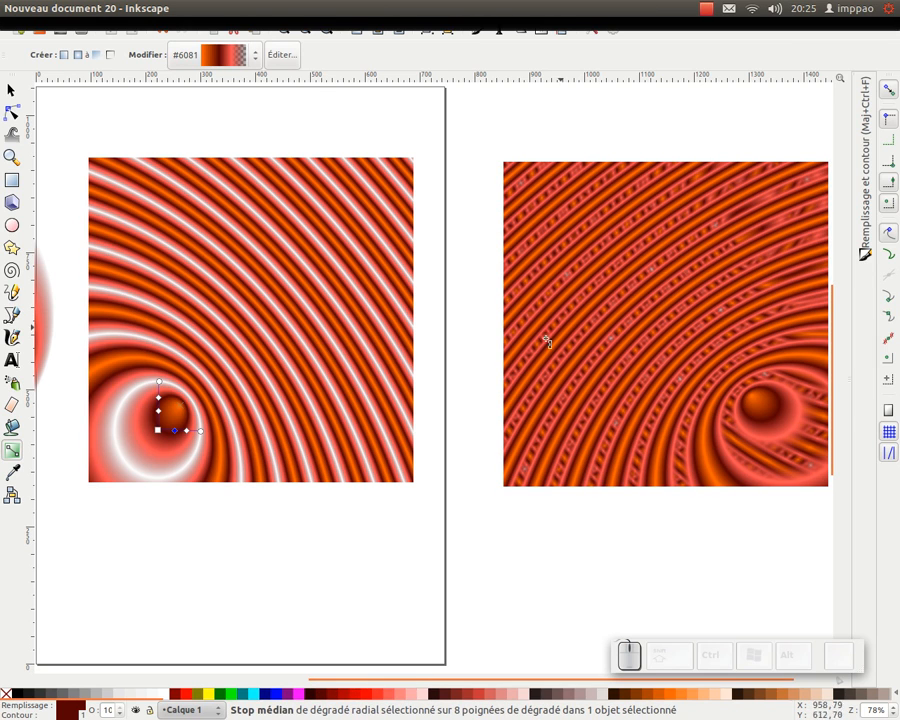
Set the coral intermediate stop's opacity to 10 and slide both intermediate stops closer to the gradient's centre.
left_click(186, 430)
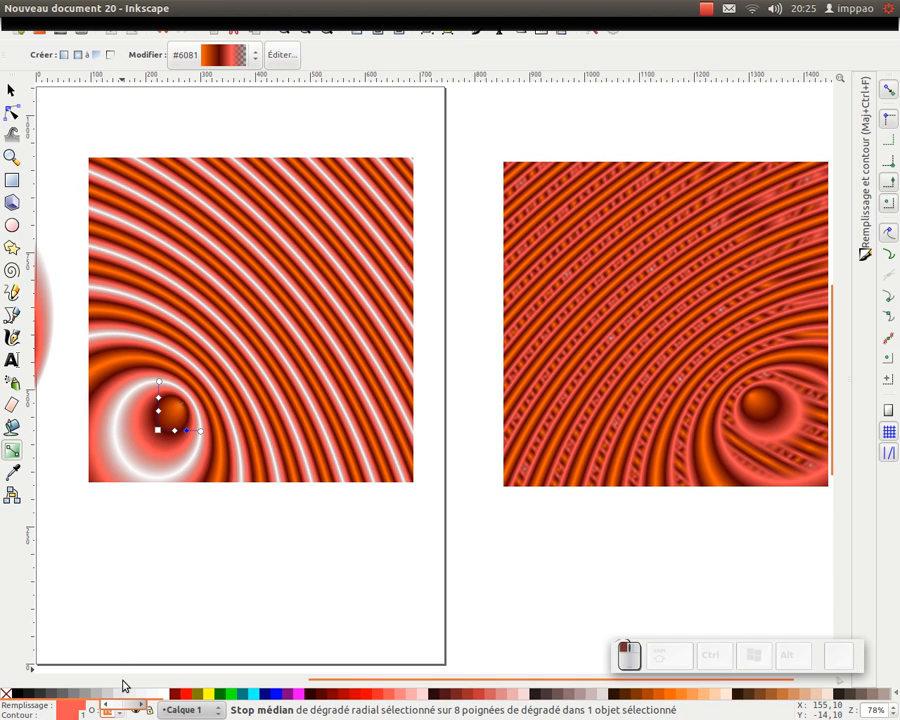
type("10")
key("Return")
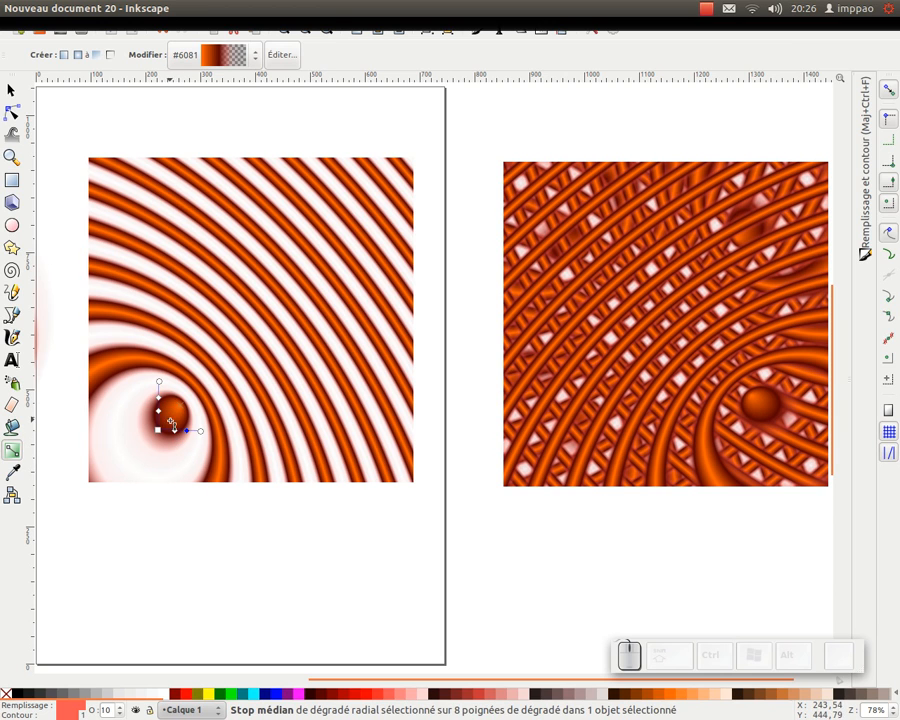
left_click(173, 432)
left_click_drag(173, 432, 181, 434)
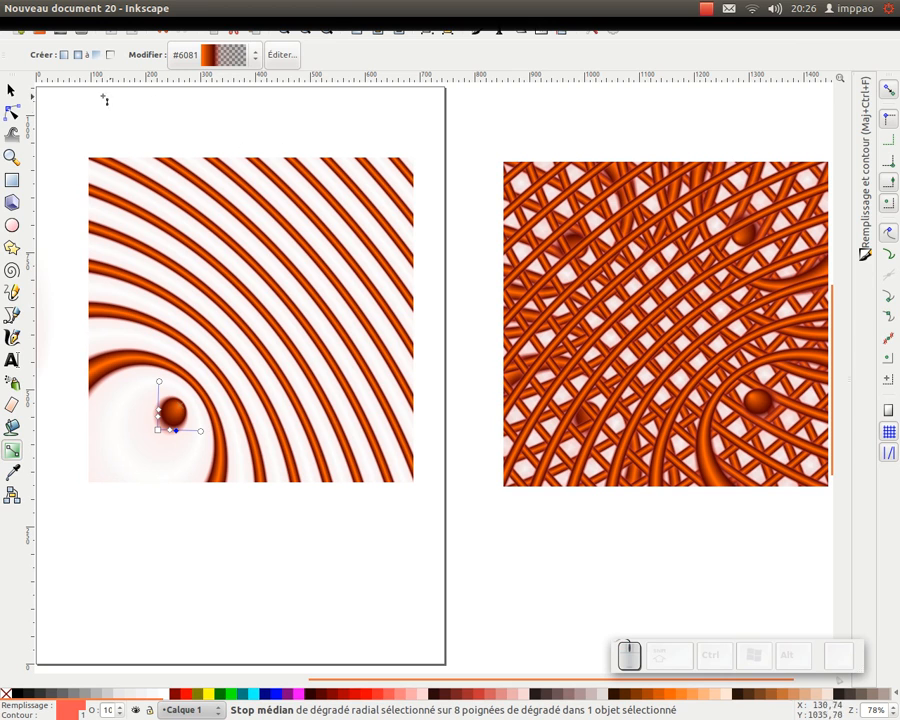
Deselect the striped square and view it together with the whole clone pattern.
key("s")
left_click(152, 122)
left_click_drag(152, 122, 248, 146)
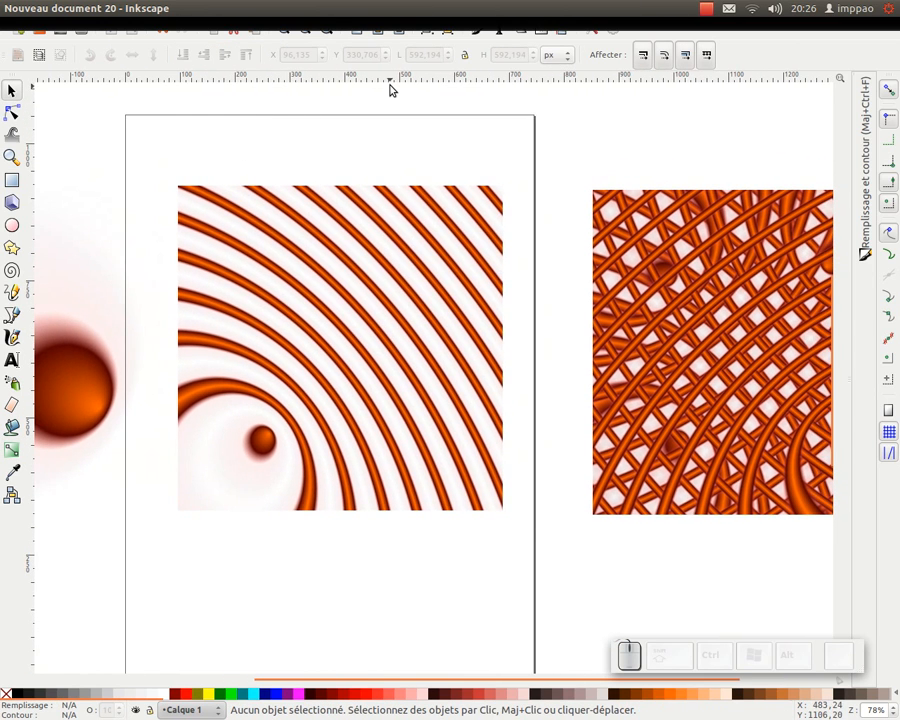
key("minus")
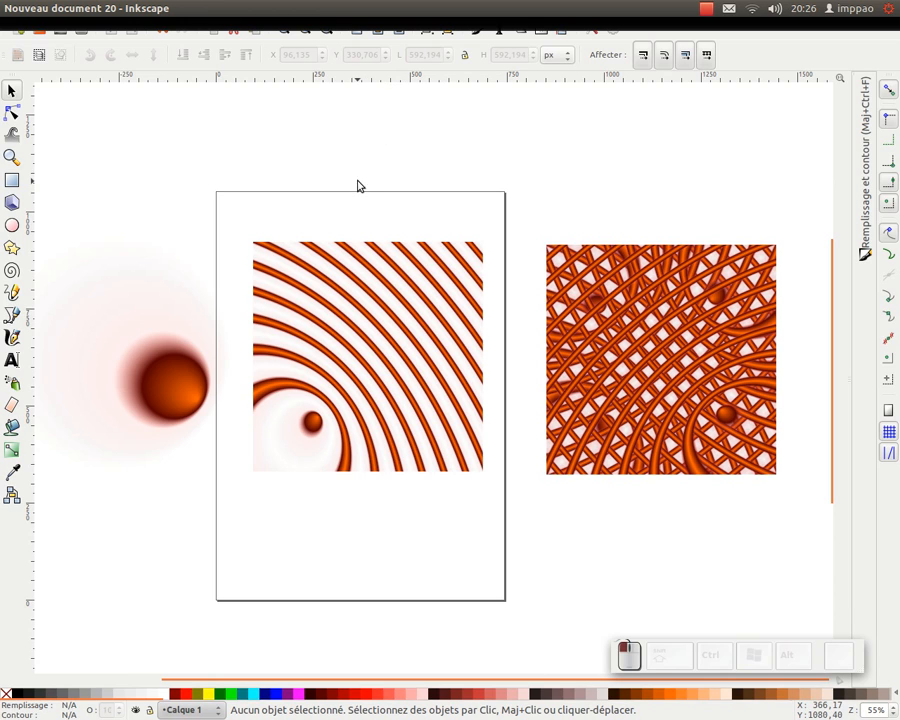